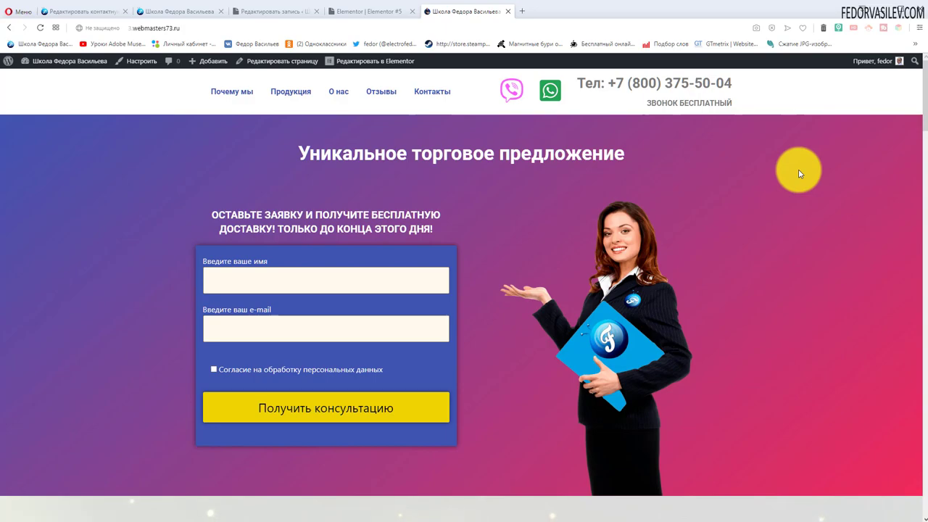
# Look over the live landing page's hero section and the "Почему нас выбирают" block below it.
pyautogui.scroll(-15, 797, 172)
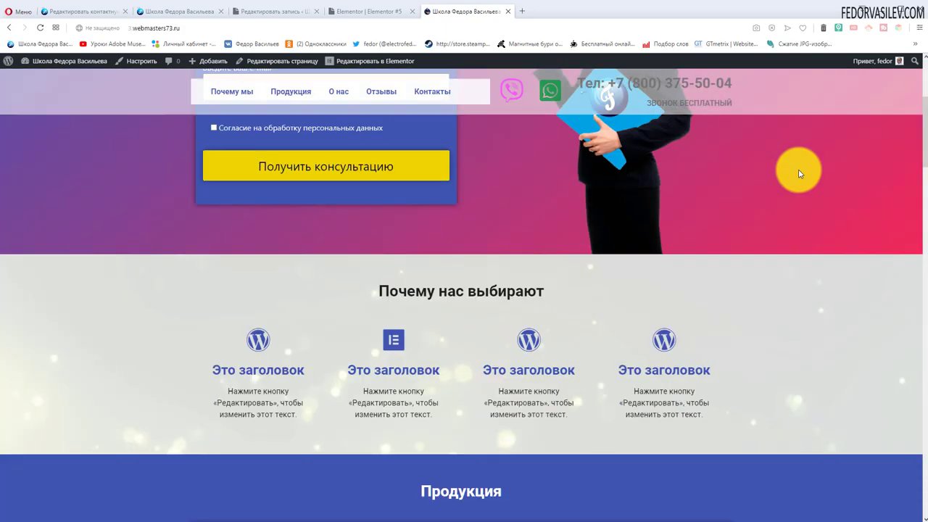
pyautogui.scroll(15, 862, 258)
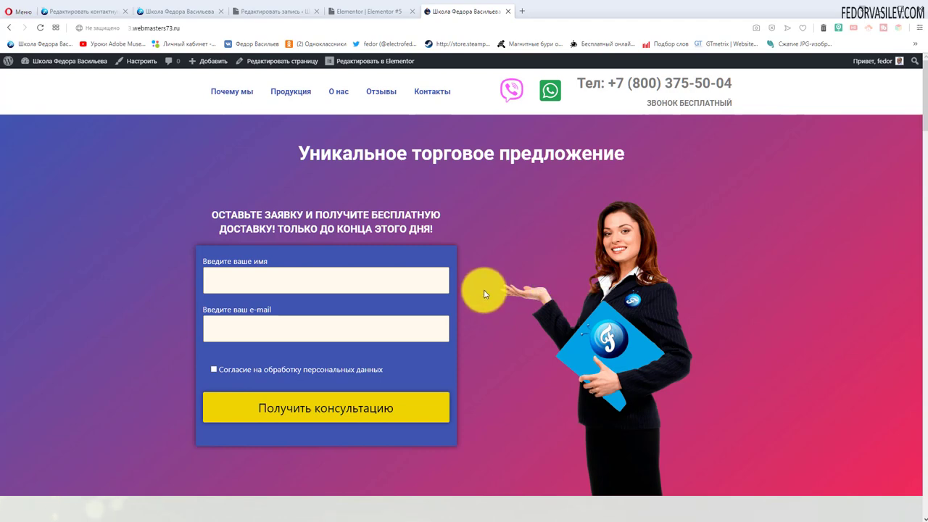
pyautogui.moveTo(607, 313); pyautogui.dragTo(700, 217)
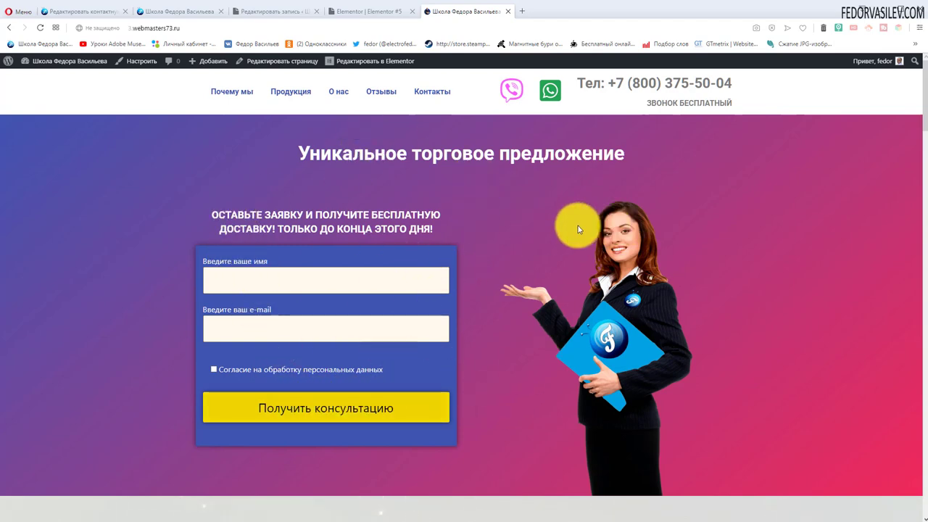
pyautogui.moveTo(636, 321); pyautogui.dragTo(605, 306)
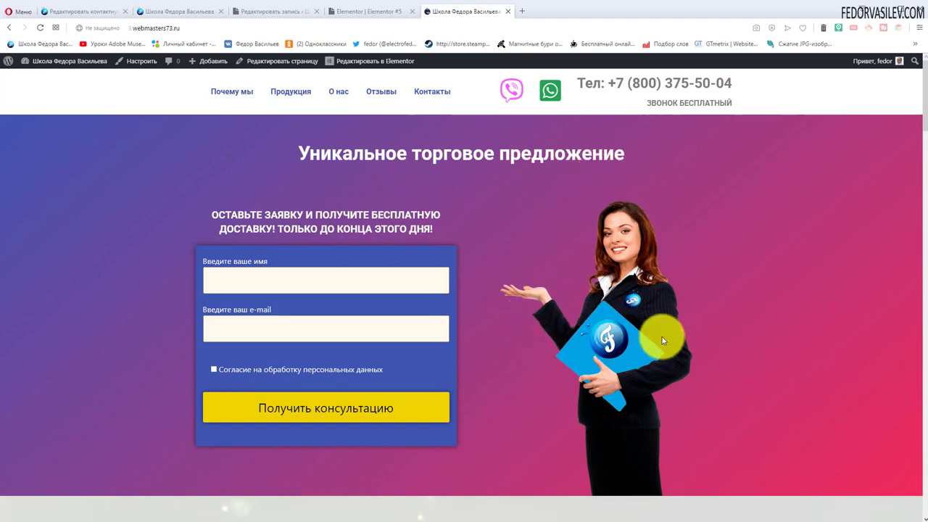
pyautogui.moveTo(607, 365)
pyautogui.mouseDown()
pyautogui.moveTo(563, 283)
pyautogui.moveTo(342, 181)
pyautogui.moveTo(406, 190)
pyautogui.mouseUp()
pyautogui.scroll(-4, 548, 230)
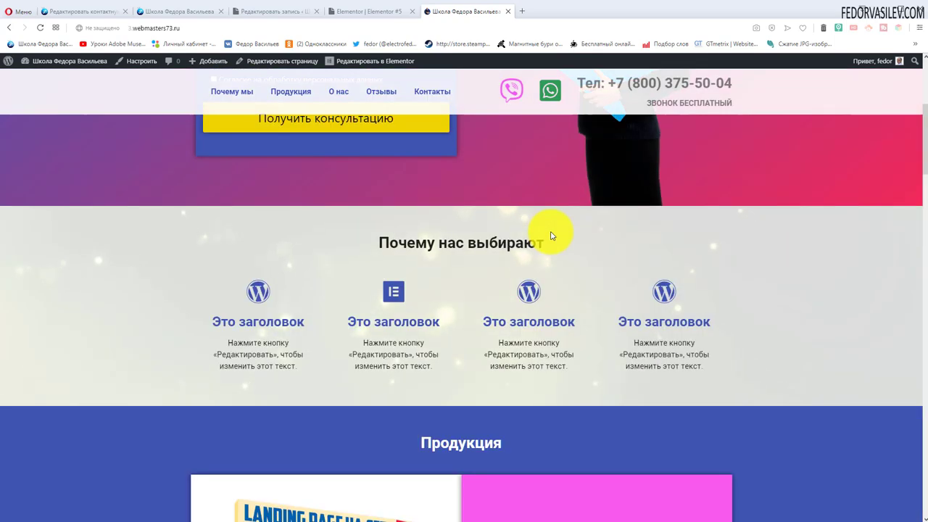
pyautogui.scroll(4, 549, 231)
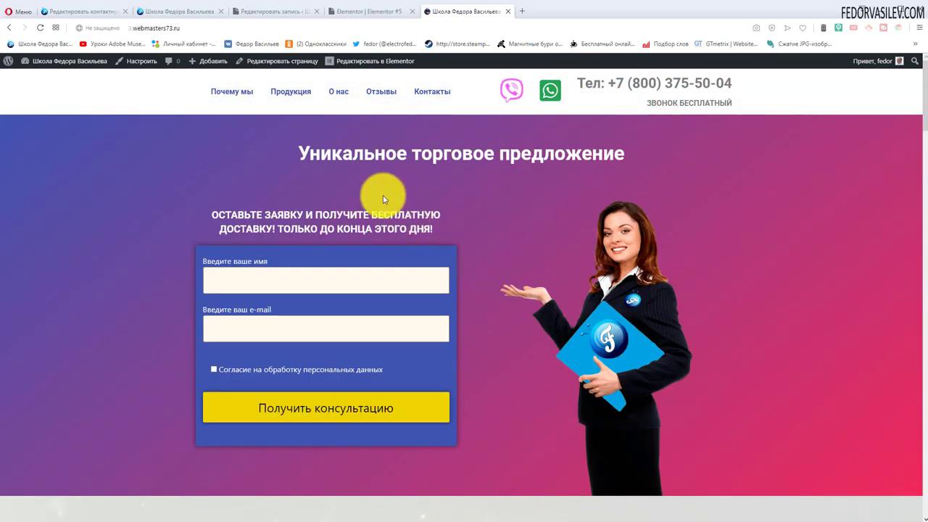
# Switch to the Elementor editor and preview the page in tablet and phone modes, finishing in desktop mode.
pyautogui.click(366, 13)
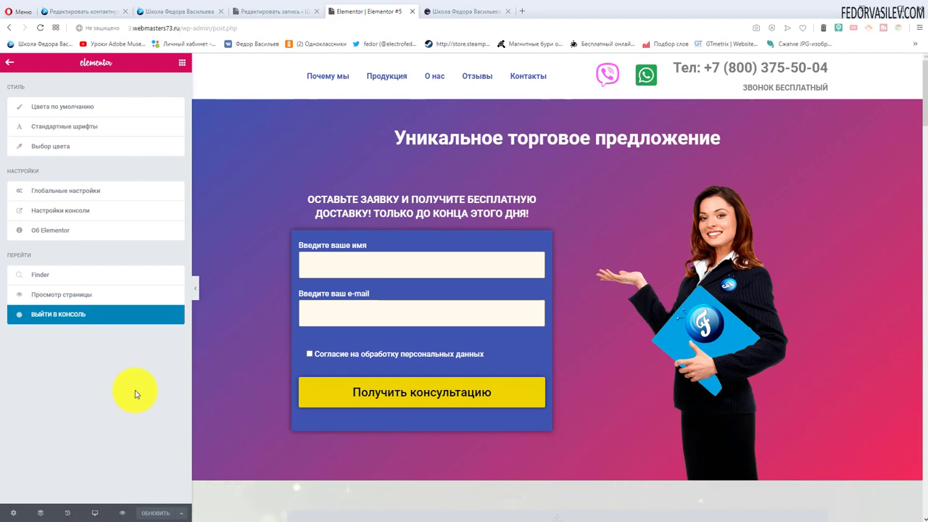
pyautogui.click(95, 514)
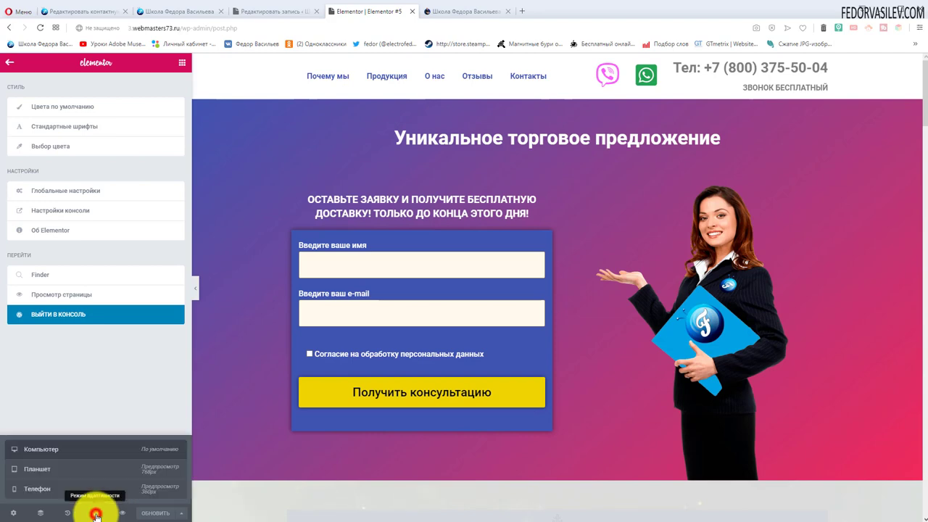
pyautogui.click(57, 475)
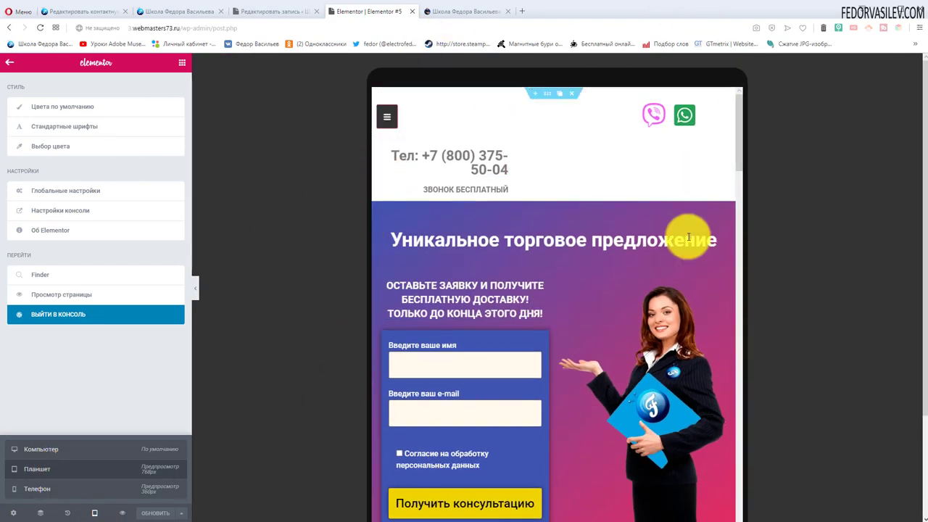
pyautogui.click(38, 489)
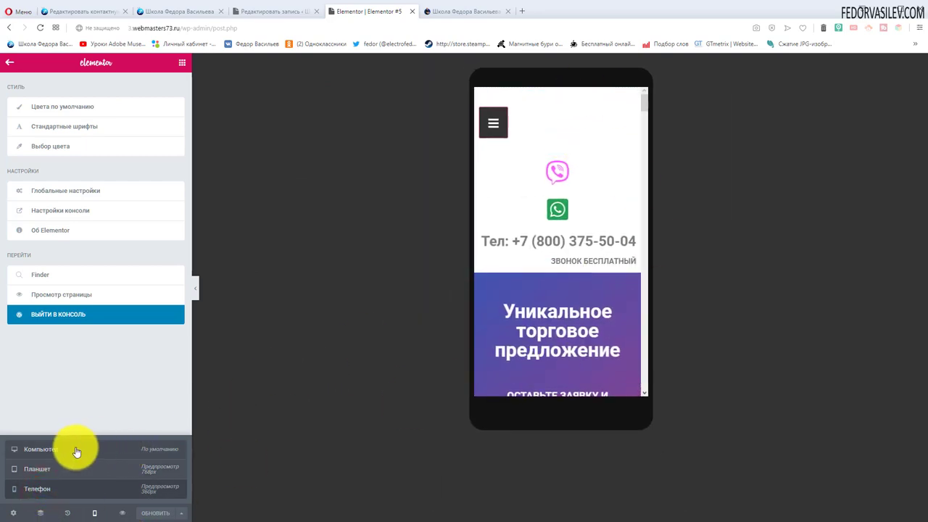
pyautogui.click(66, 453)
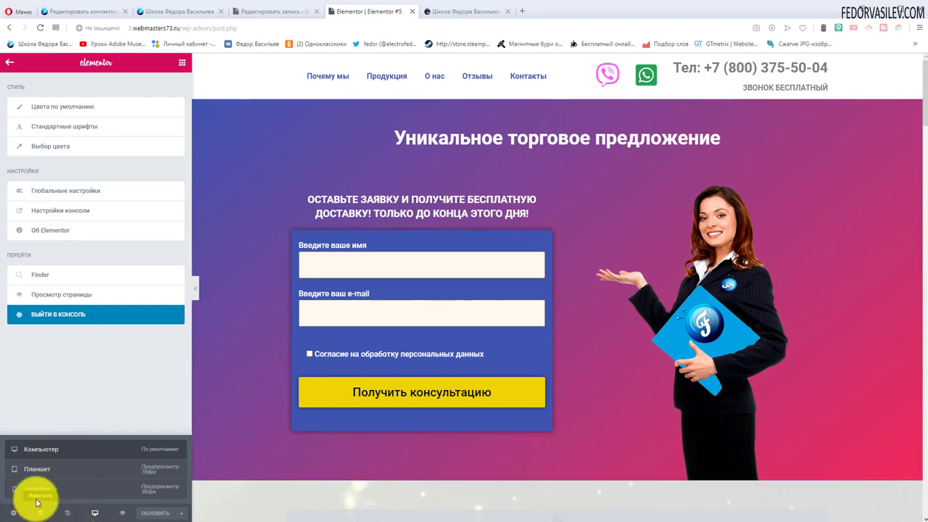
pyautogui.click(44, 471)
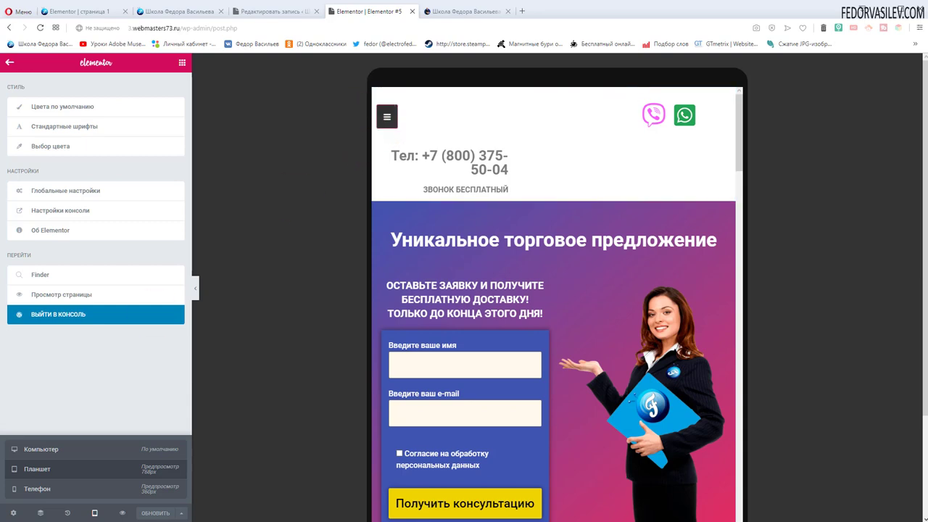
pyautogui.click(32, 450)
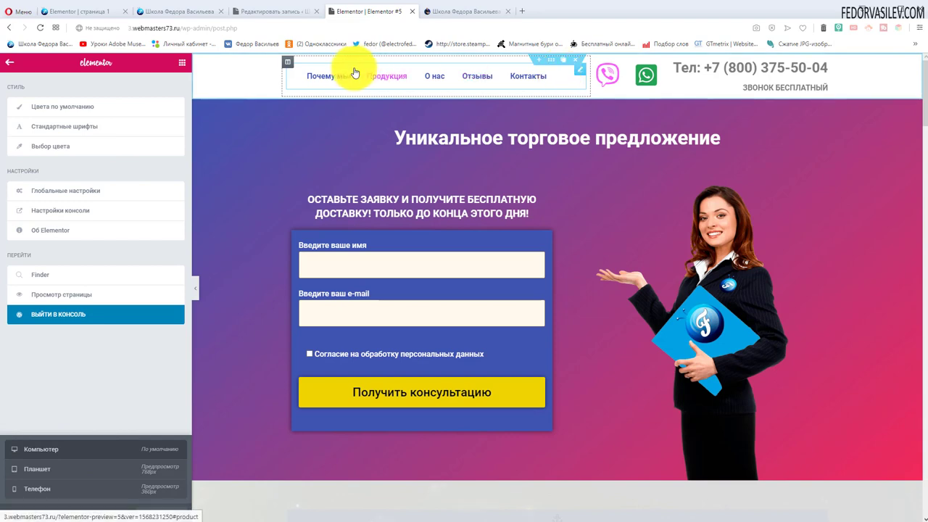
# Hide the header's menu column on tablets and phones, and update the page.
pyautogui.moveTo(291, 66)
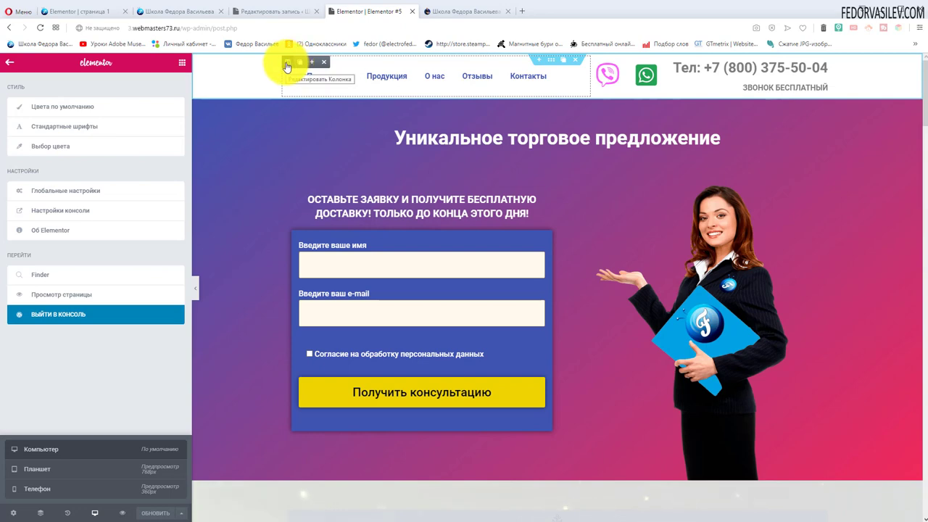
pyautogui.click(286, 64)
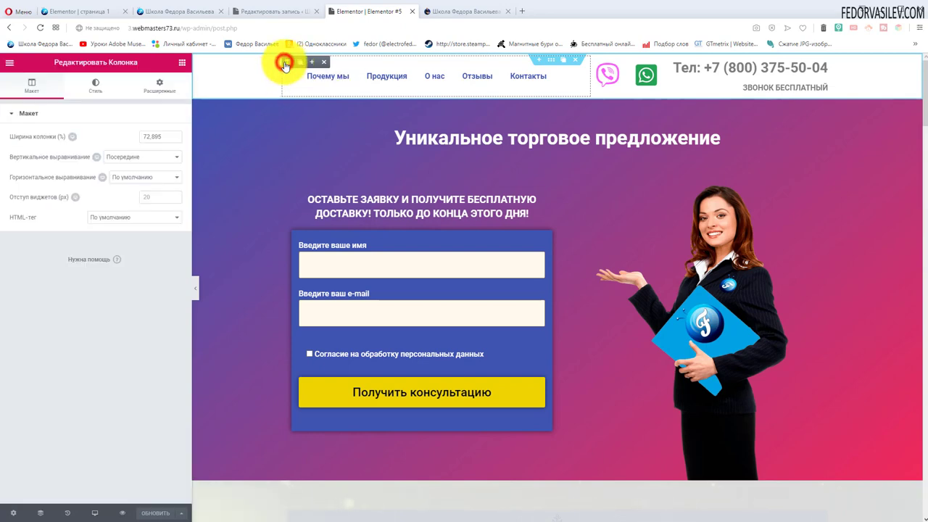
pyautogui.click(152, 85)
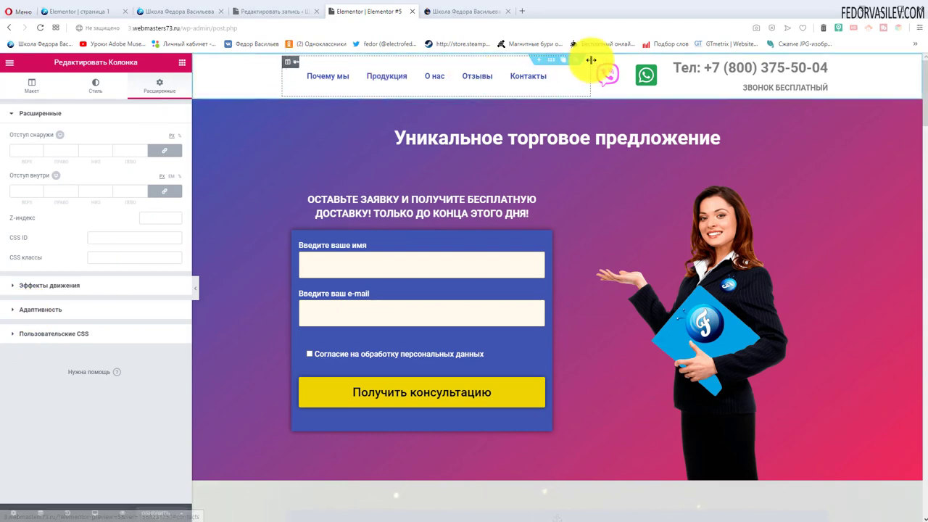
pyautogui.click(38, 311)
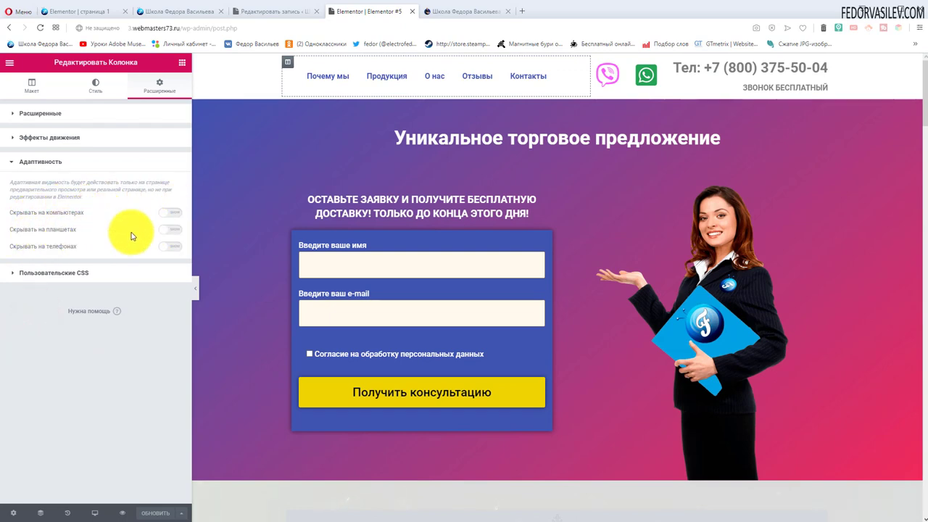
pyautogui.click(174, 232)
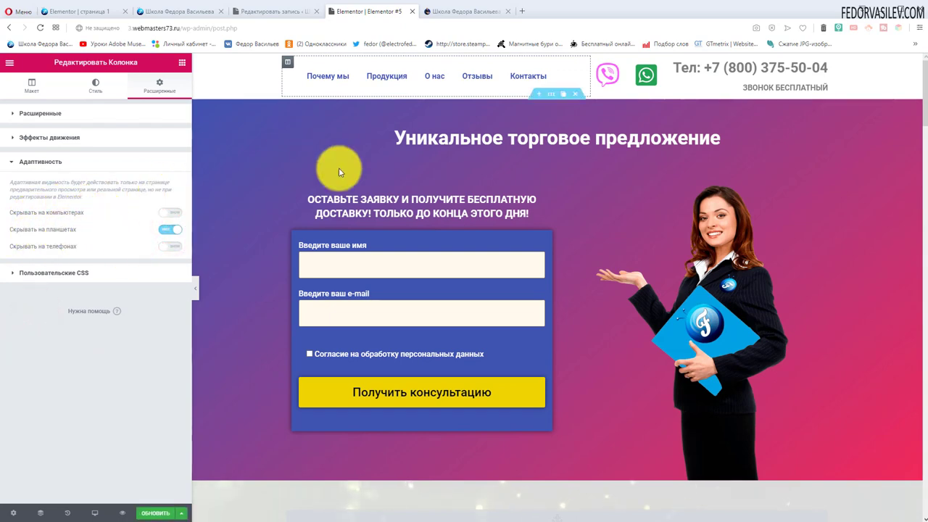
pyautogui.click(172, 251)
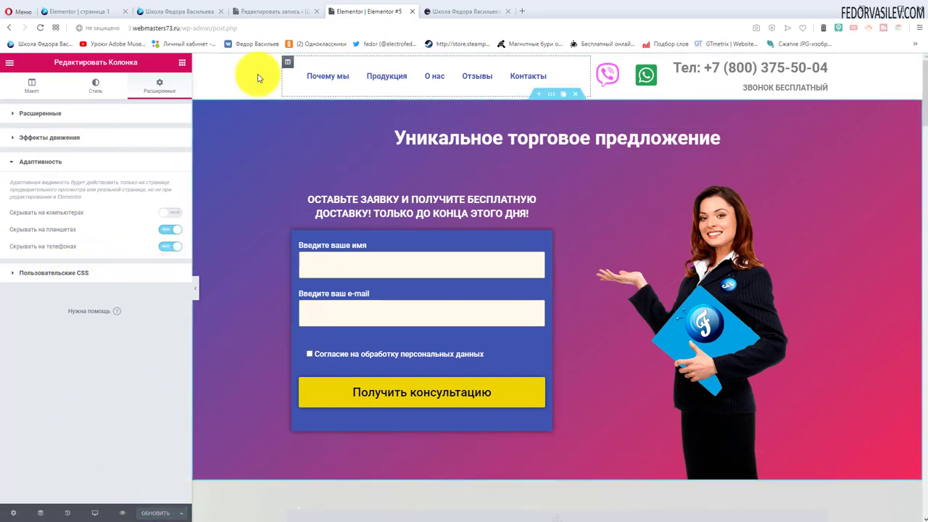
# Reload the live site in its own tab and test the header menu's "Продукция" link.
pyautogui.click(458, 12)
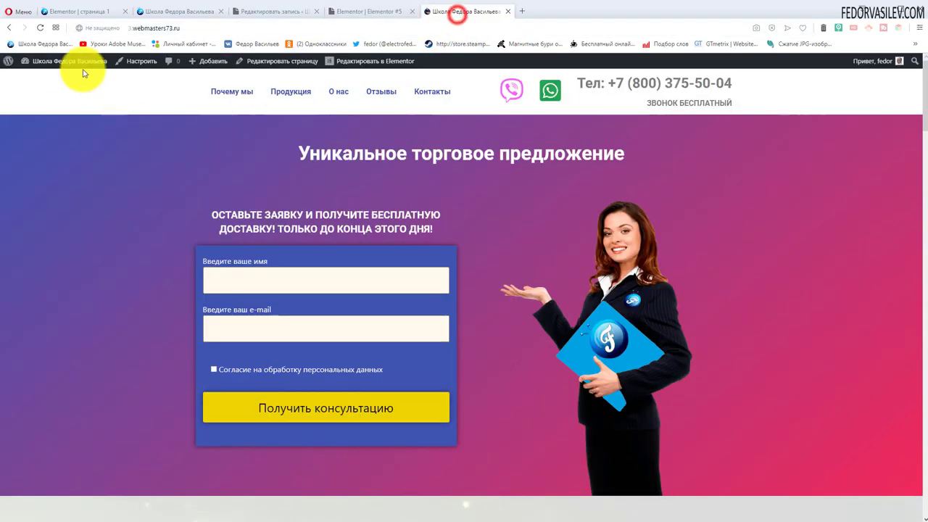
pyautogui.click(40, 29)
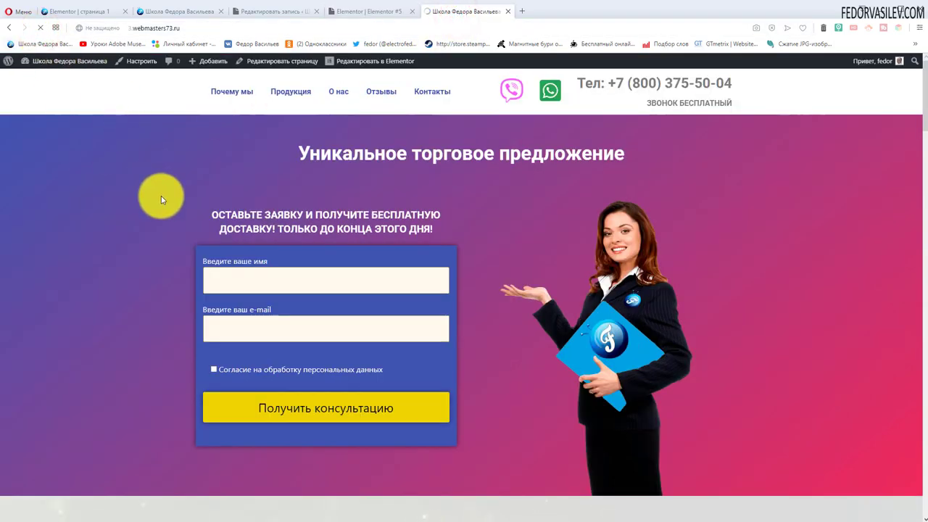
pyautogui.click(283, 90)
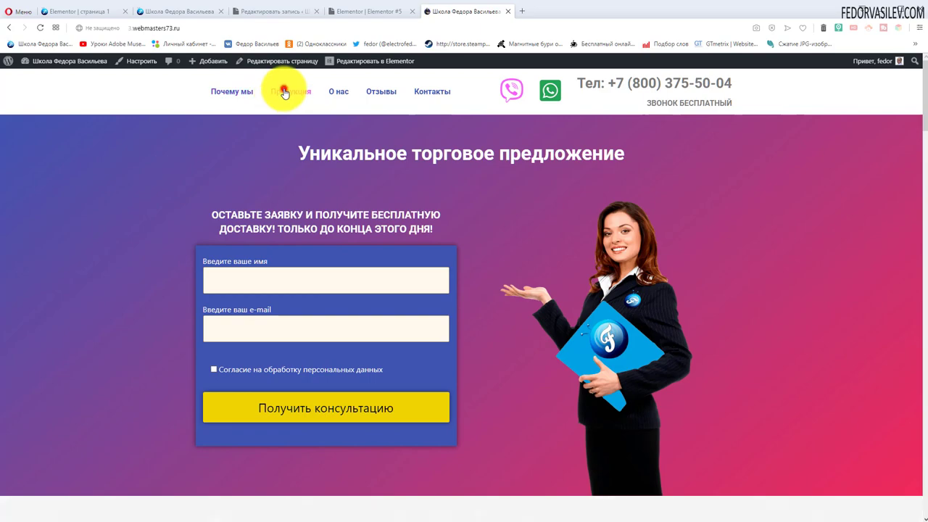
pyautogui.click(347, 11)
pyautogui.click(451, 12)
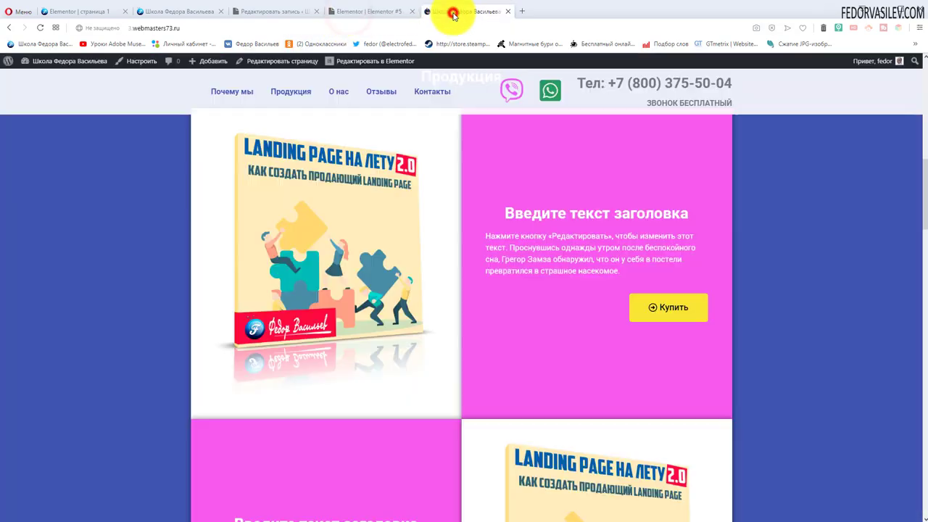
pyautogui.scroll(5, 131, 192)
pyautogui.scroll(4, 130, 185)
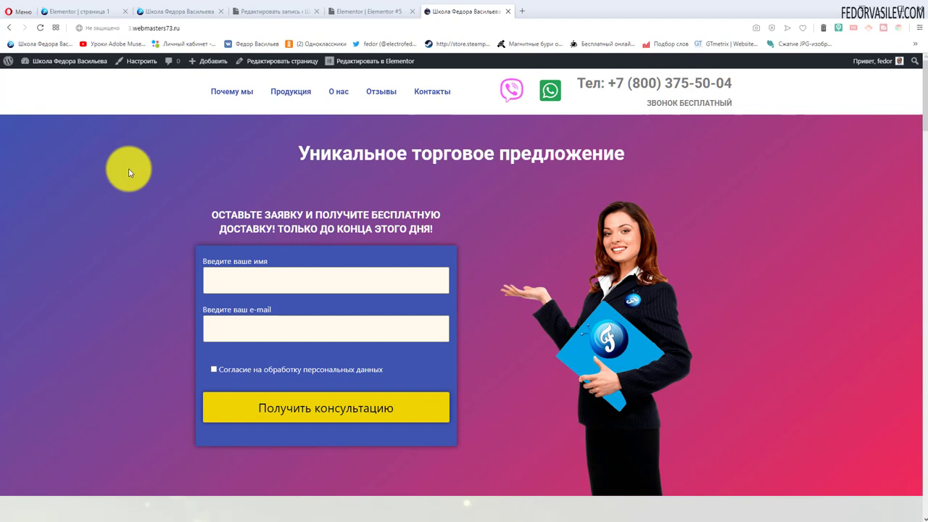
# Inspect the live page with the browser's developer tools and preview its header on an emulated iPad.
pyautogui.rightClick(129, 172)
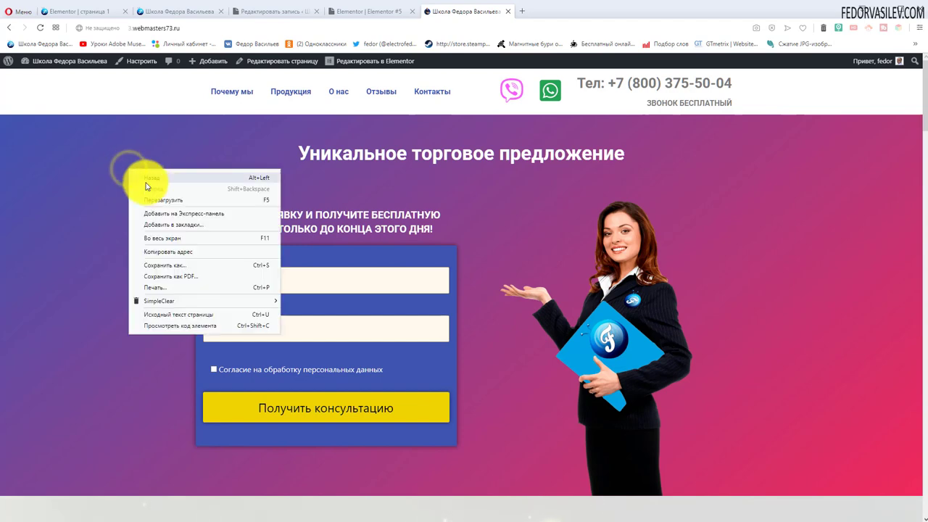
pyautogui.click(148, 326)
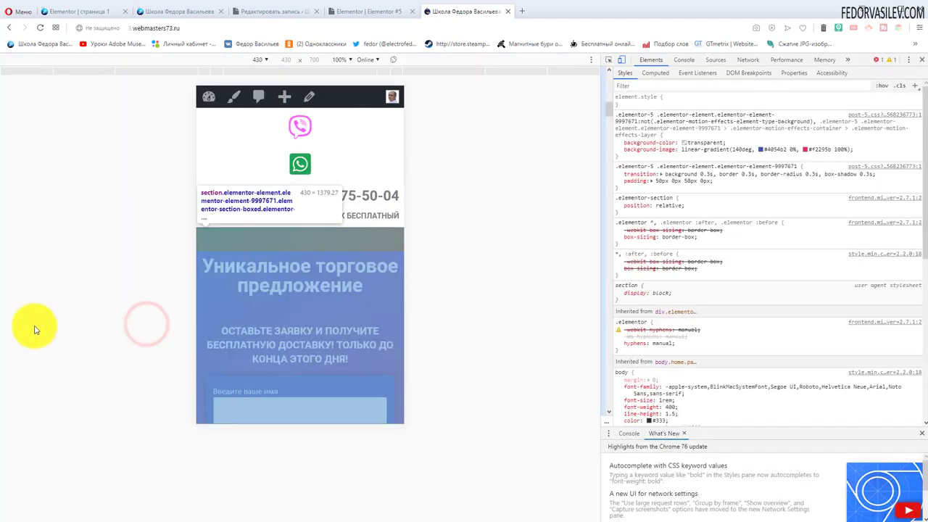
pyautogui.click(125, 167)
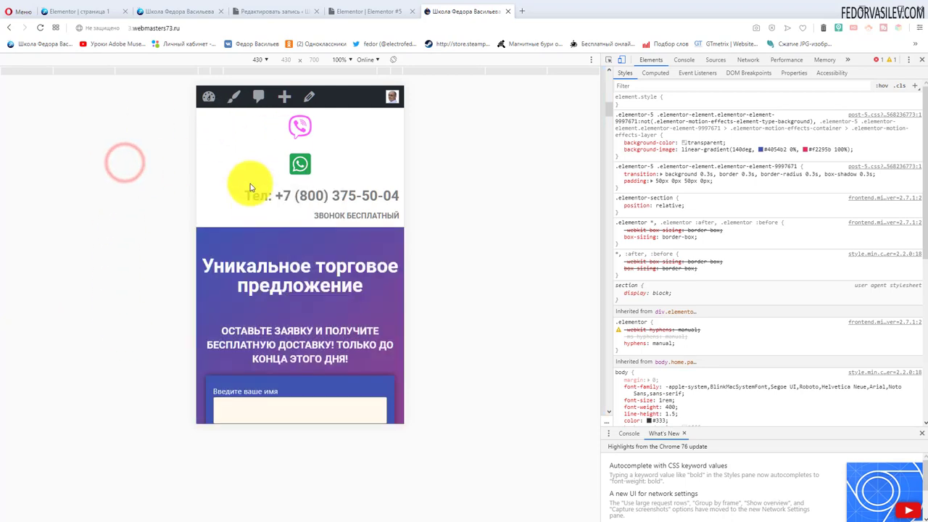
pyautogui.click(263, 60)
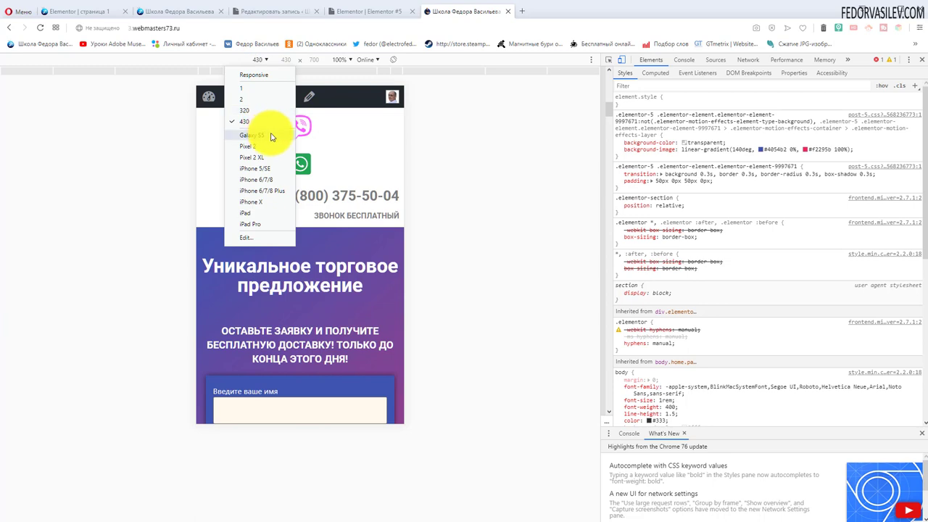
pyautogui.click(266, 213)
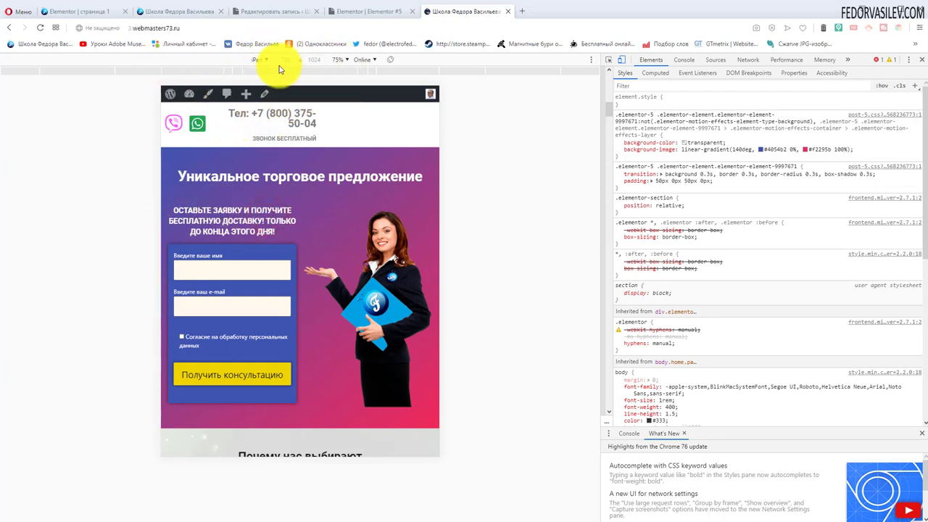
# Preview the live page on an emulated iPad Pro in different orientations, and on the 430 device preset.
pyautogui.click(257, 59)
pyautogui.click(249, 225)
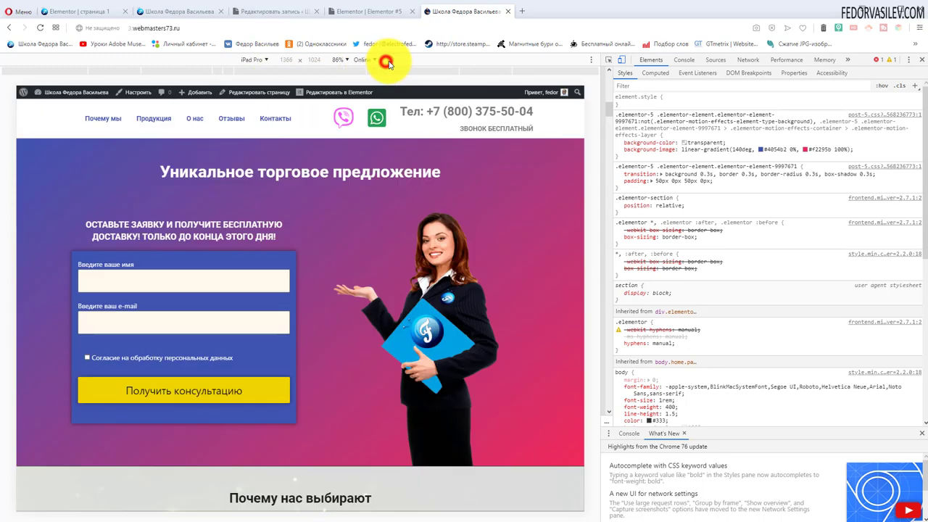
pyautogui.click(388, 60)
pyautogui.click(394, 59)
pyautogui.click(390, 61)
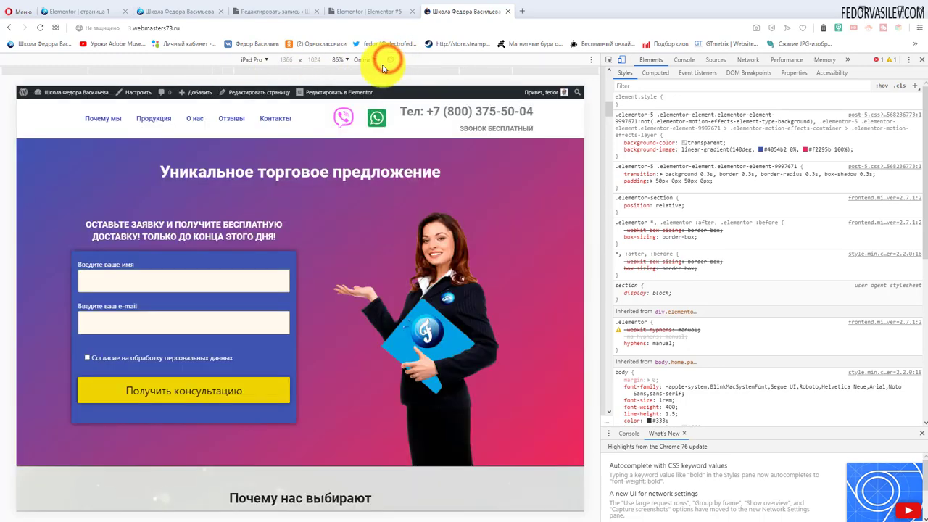
pyautogui.click(252, 60)
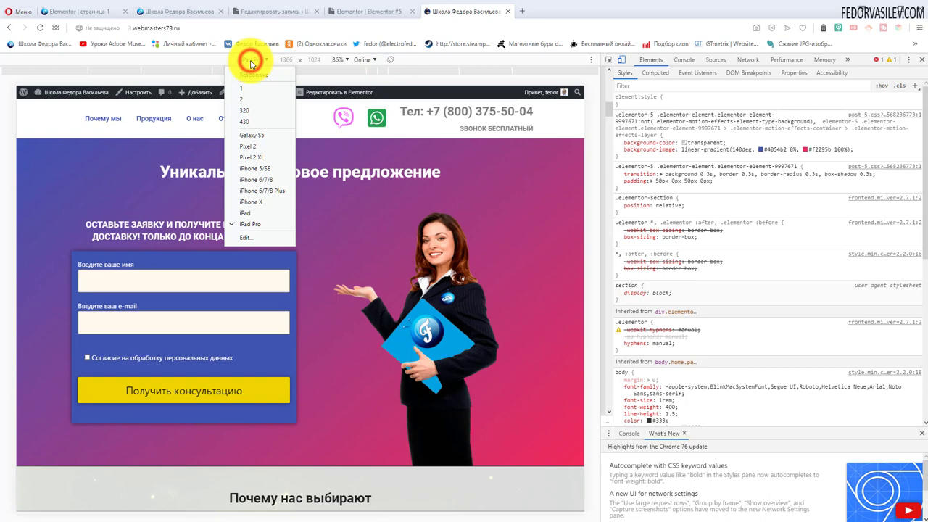
pyautogui.click(251, 122)
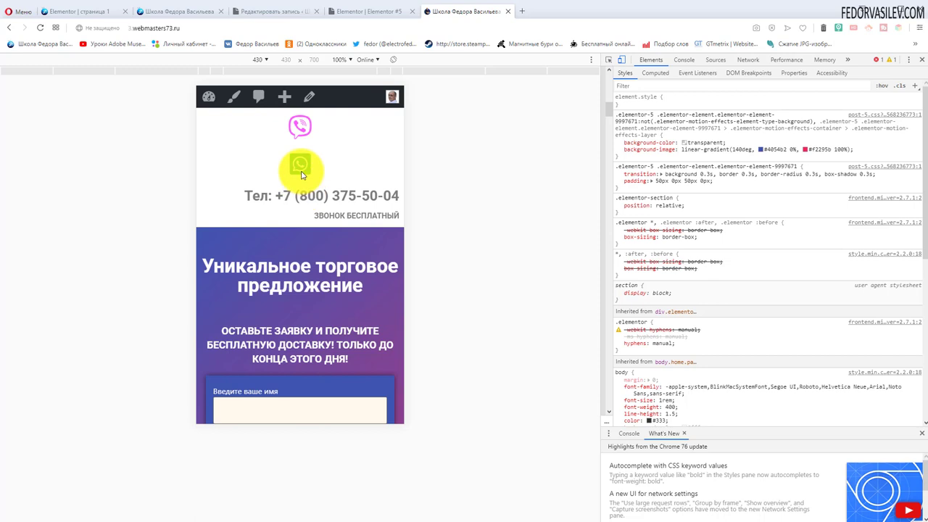
# Return to the Elementor editor, switch to the tablet layout, and set the header's phone-number column width to 80%.
pyautogui.hotkey('ctrl', 'Tab')
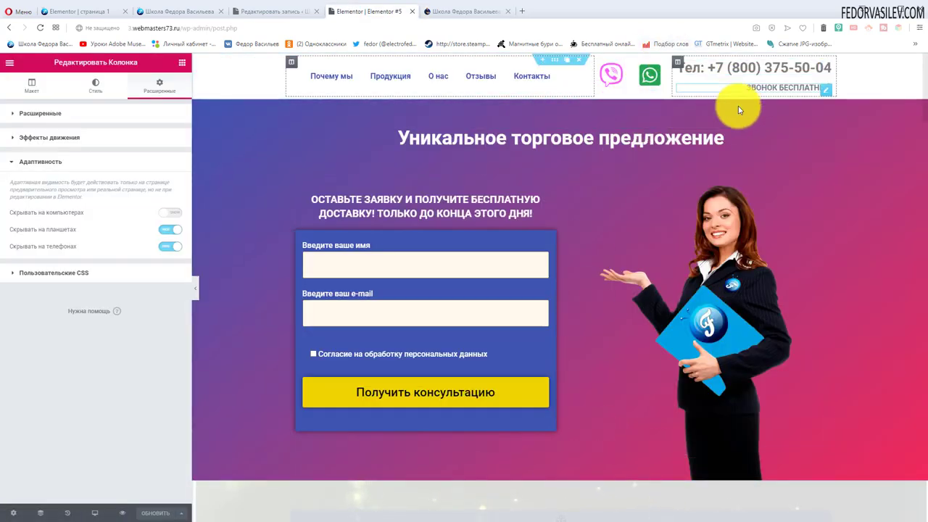
pyautogui.click(95, 512)
pyautogui.click(58, 468)
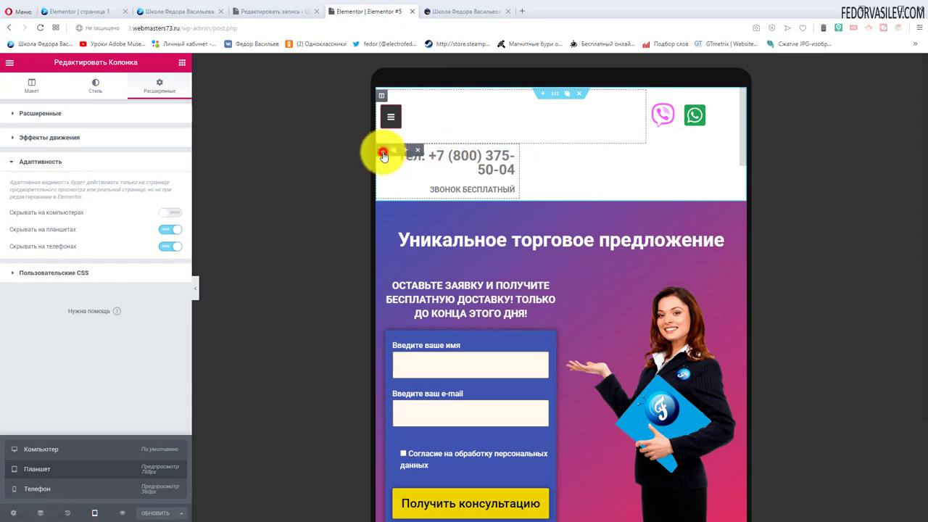
pyautogui.click(383, 155)
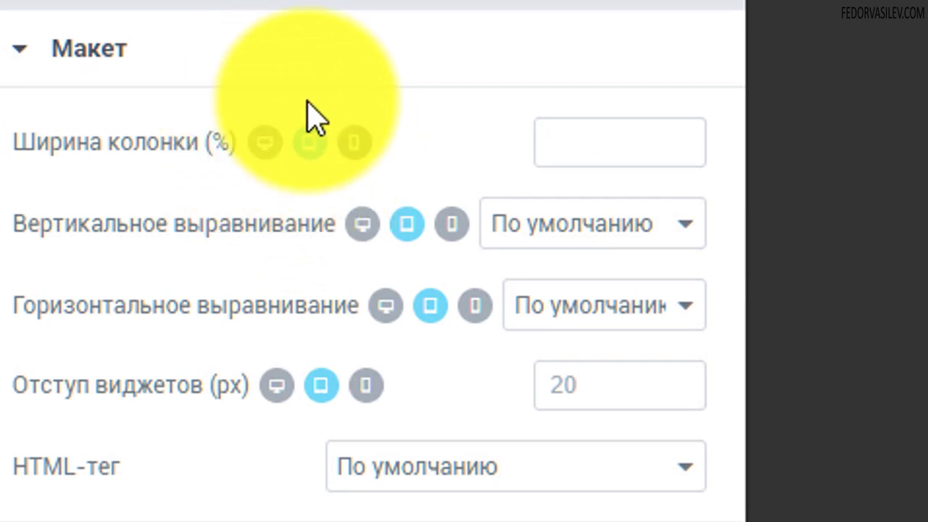
pyautogui.click(591, 152)
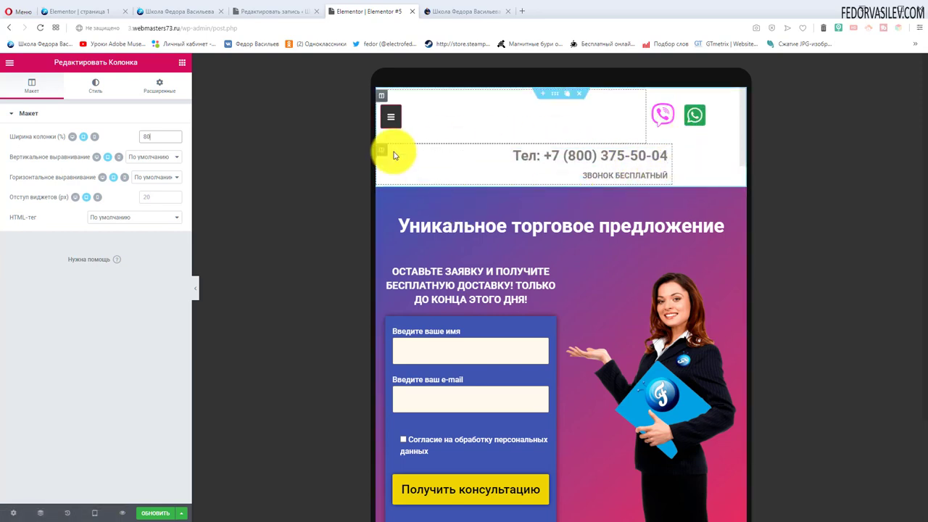
# Set the header's Viber and WhatsApp icon columns to 10% width each on tablets, and update the page.
pyautogui.moveTo(650, 99)
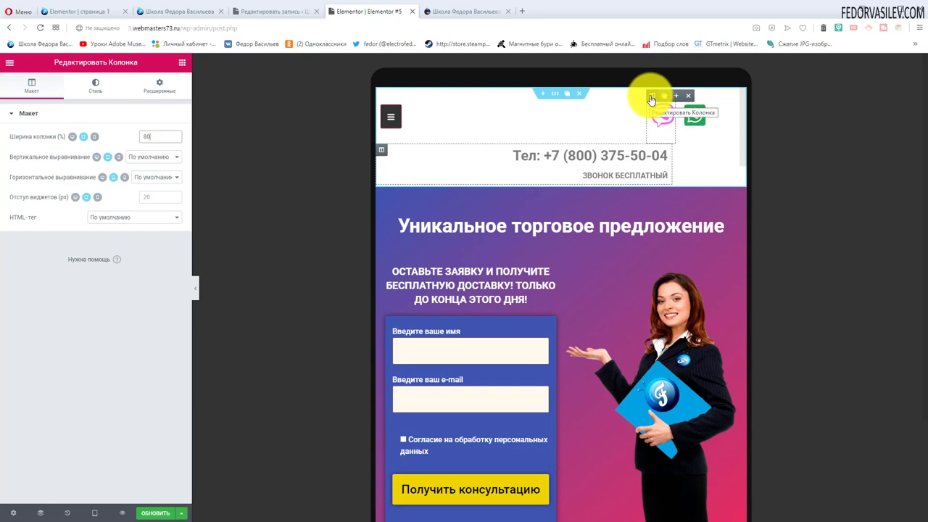
pyautogui.click(153, 138)
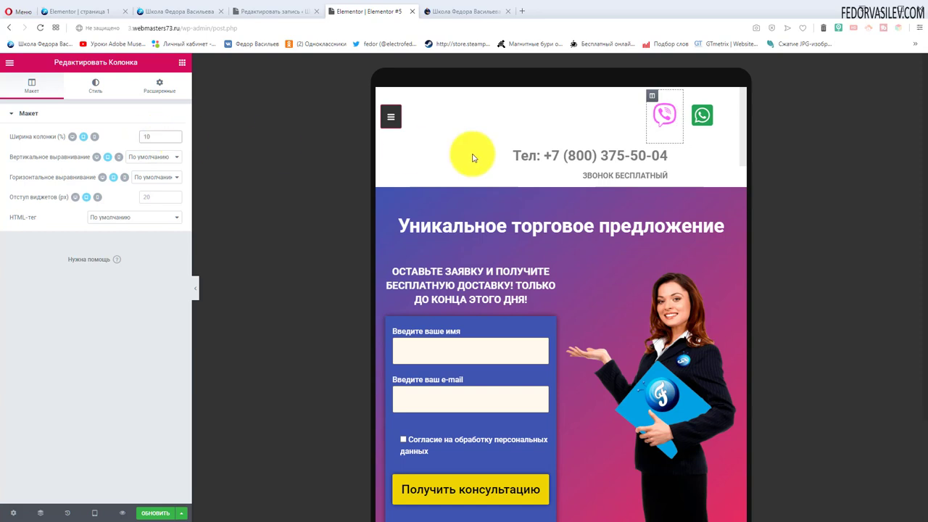
pyautogui.moveTo(690, 102)
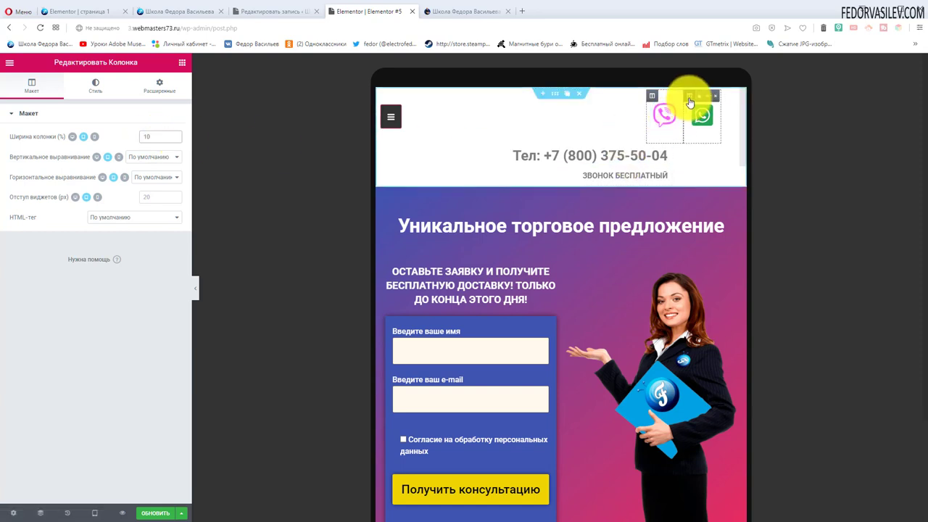
pyautogui.click(158, 129)
pyautogui.click(91, 114)
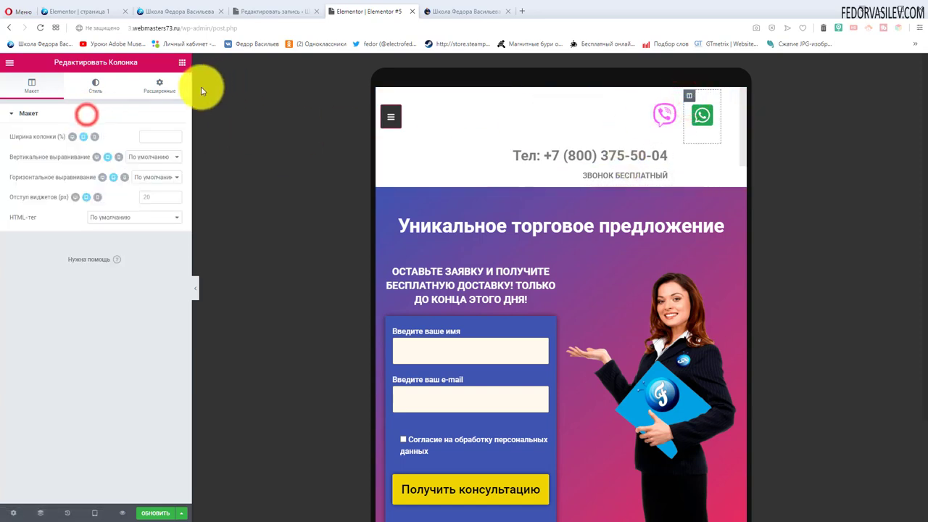
pyautogui.click(156, 136)
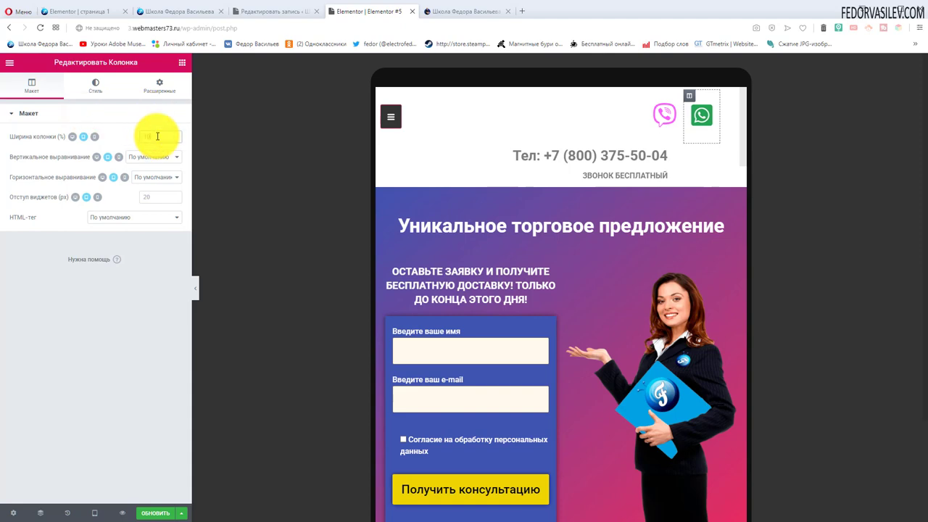
# Preview the live page's header on an emulated iPad in both orientations, on an iPad Pro, and on a Galaxy S5.
pyautogui.hotkey('ctrl', 'Tab')
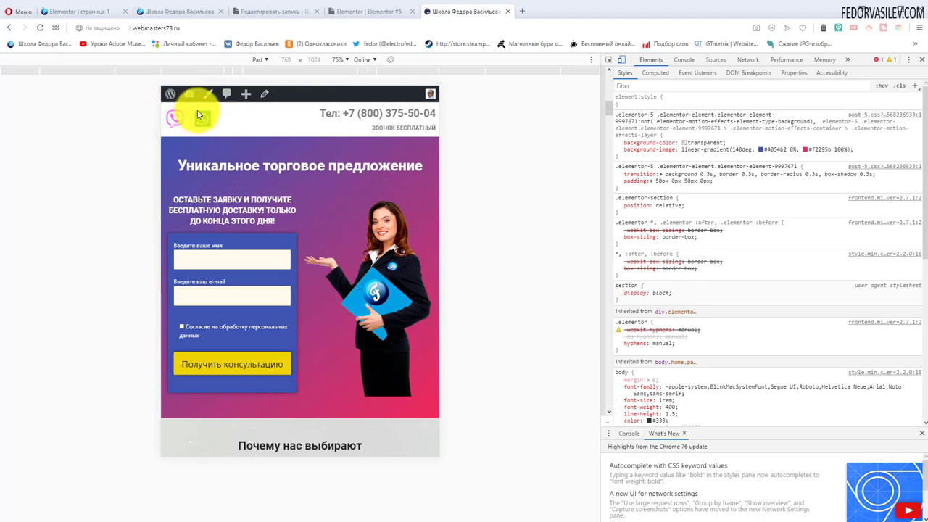
pyautogui.click(389, 61)
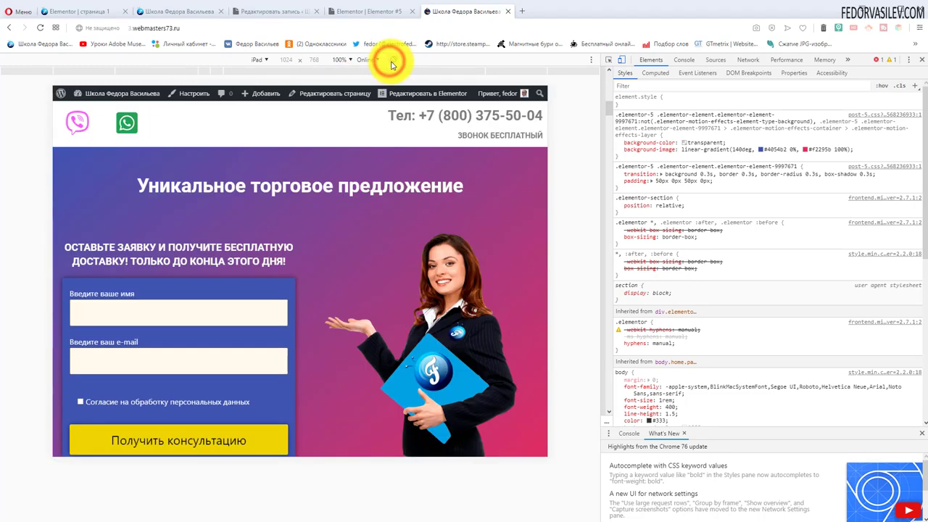
pyautogui.click(389, 61)
pyautogui.click(258, 59)
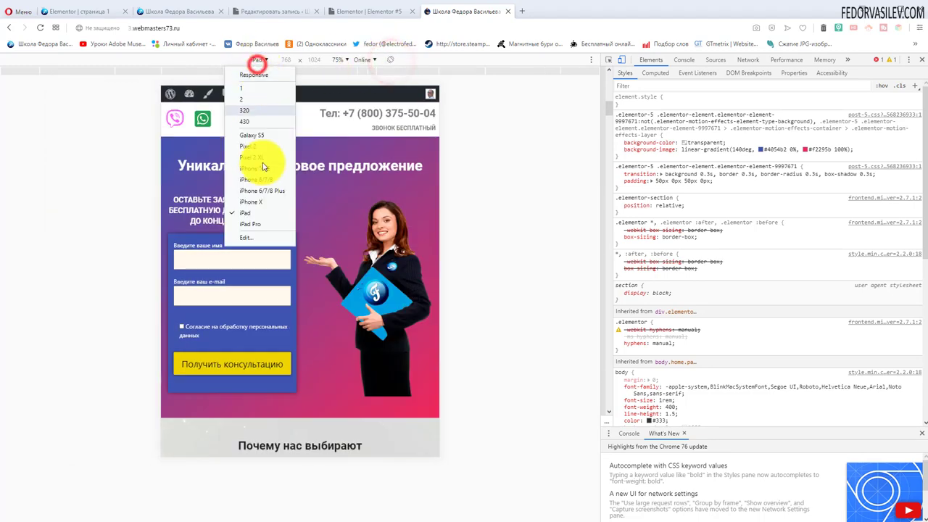
pyautogui.click(263, 226)
pyautogui.click(257, 60)
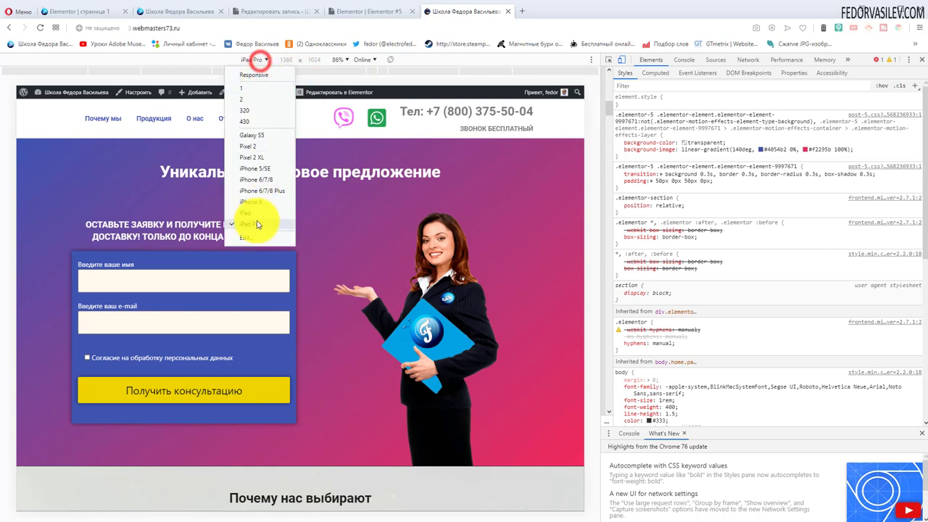
pyautogui.click(261, 137)
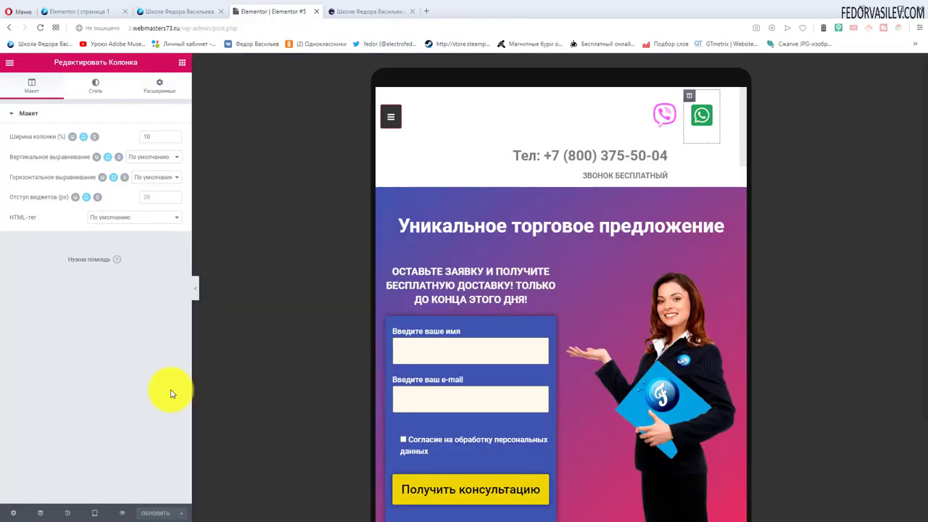
# Switch the editor to the phone layout and set the header's phone-number column width to 70%.
pyautogui.click(94, 516)
pyautogui.click(35, 488)
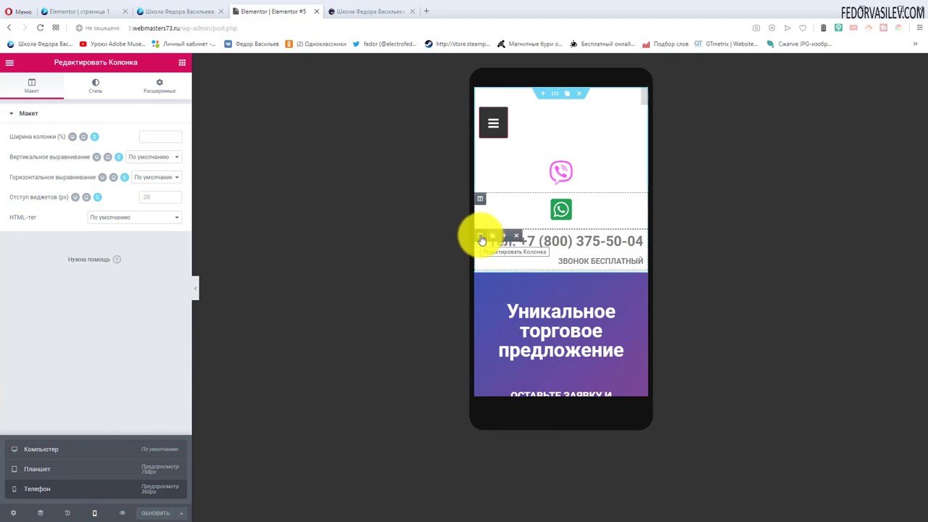
pyautogui.click(481, 238)
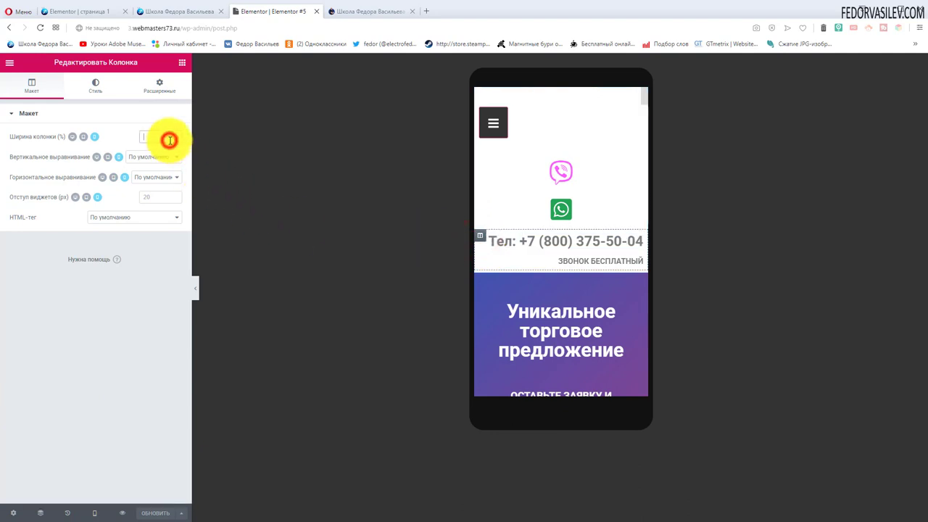
pyautogui.write('70')
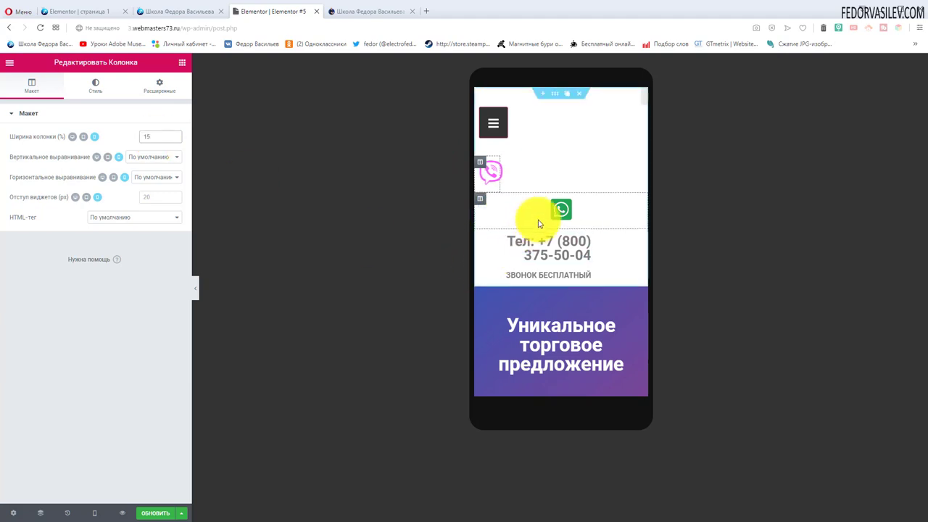
# Set the header's Viber and WhatsApp icon columns to 15% width each on phones.
pyautogui.click(479, 198)
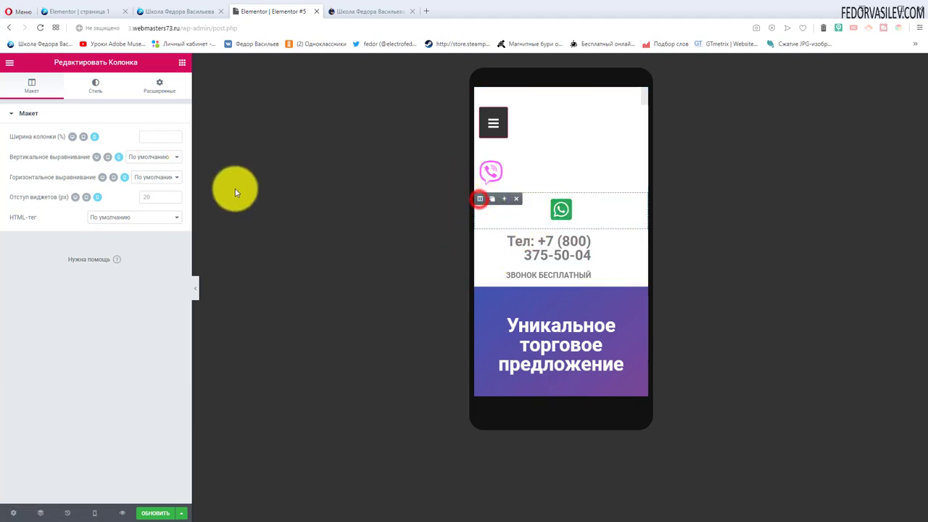
pyautogui.click(169, 139)
pyautogui.write('15')
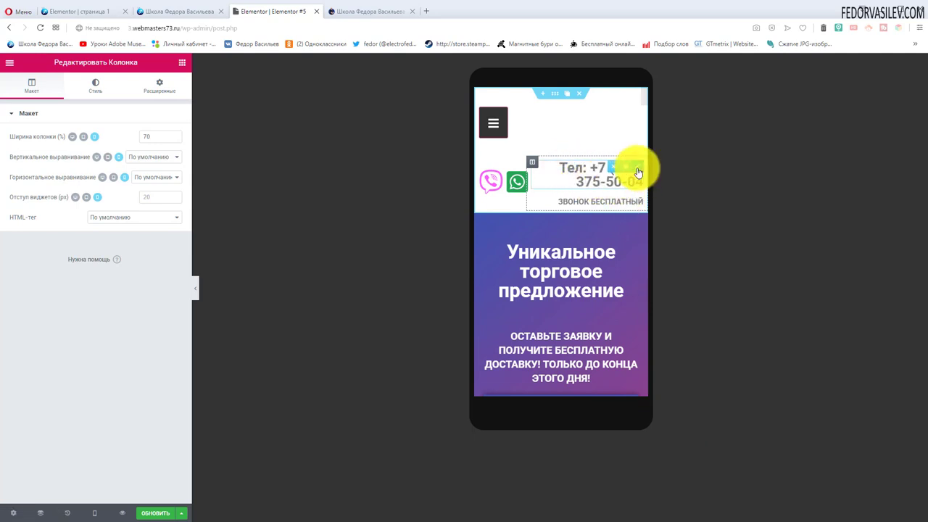
# Set the header's phone-number heading font size to 20 px for phones, and update the page.
pyautogui.click(637, 171)
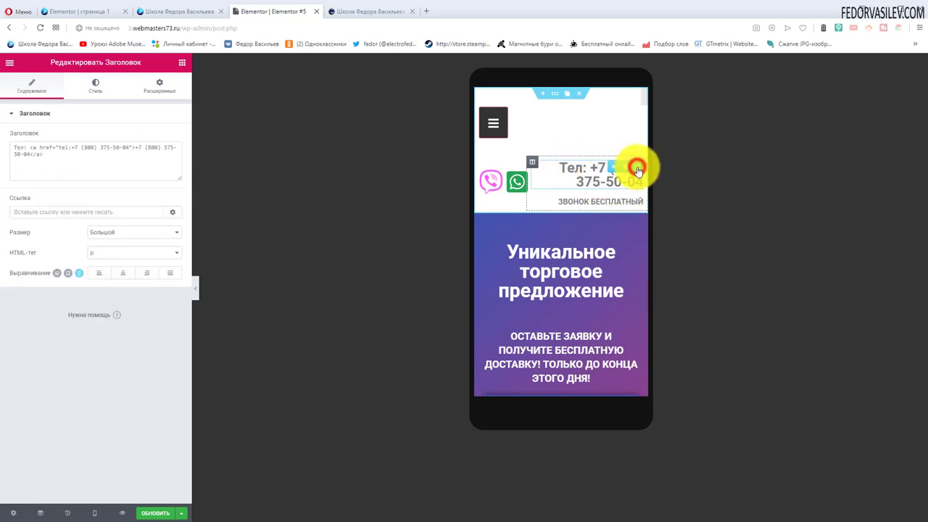
pyautogui.click(155, 91)
pyautogui.click(83, 90)
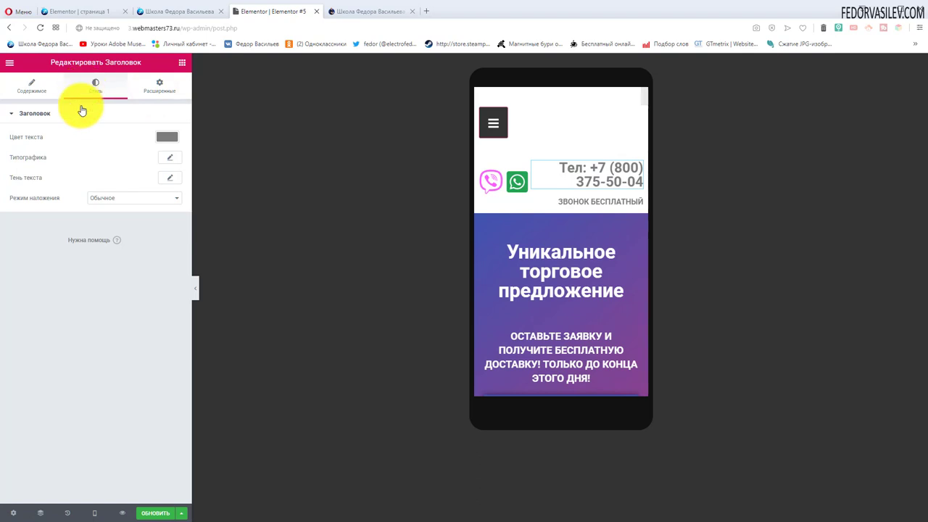
pyautogui.click(169, 158)
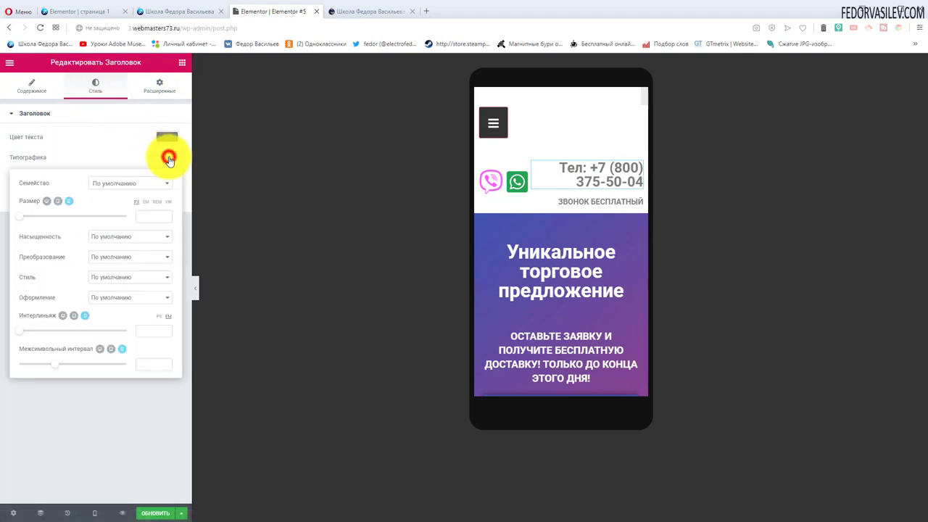
pyautogui.click(156, 221)
pyautogui.write('20')
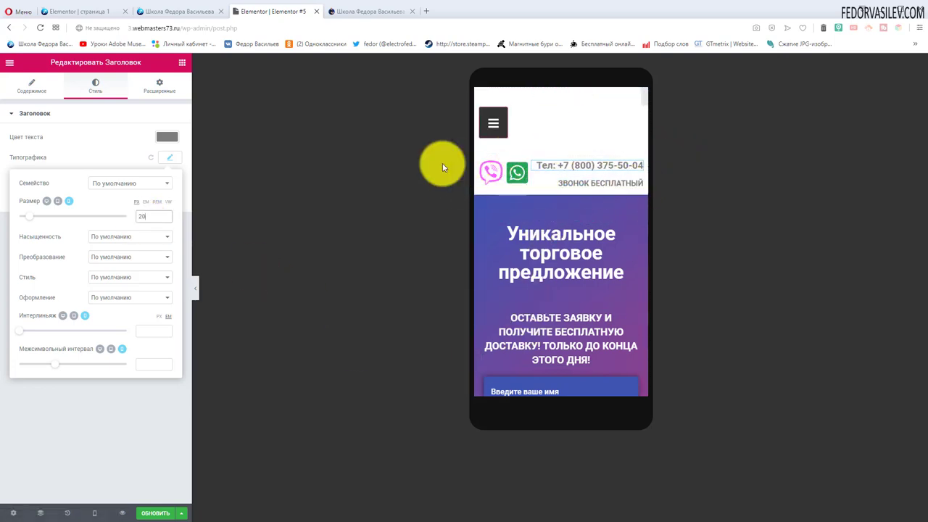
pyautogui.click(153, 514)
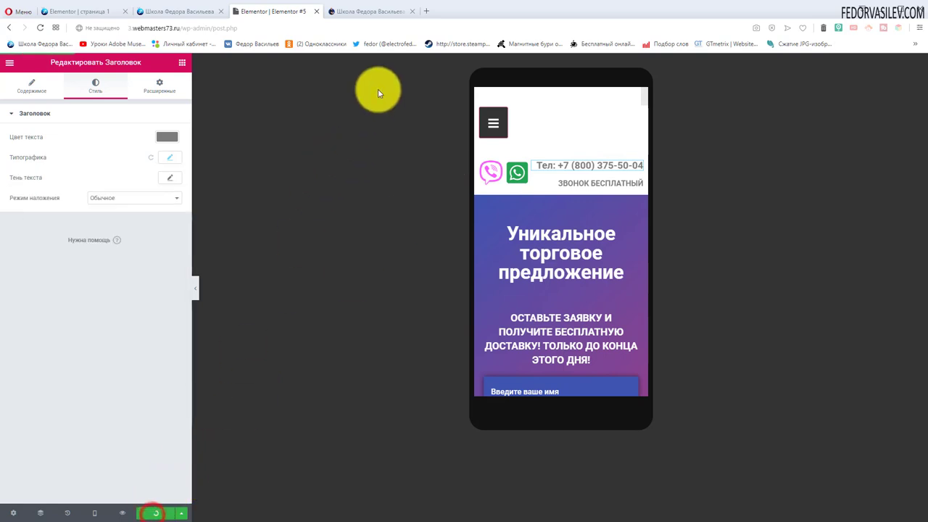
# Reload the live page and check its header on the emulated Galaxy S5 in portrait and landscape.
pyautogui.click(360, 16)
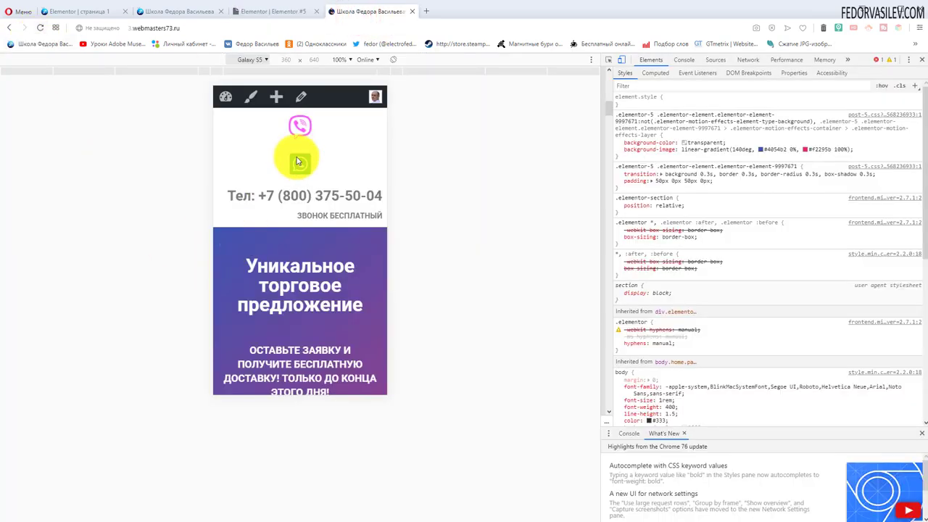
pyautogui.click(41, 29)
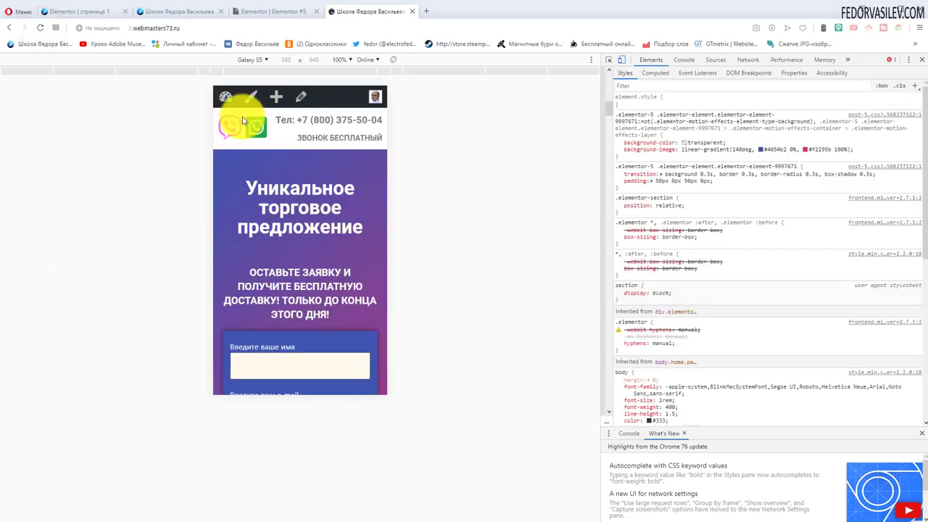
pyautogui.click(392, 61)
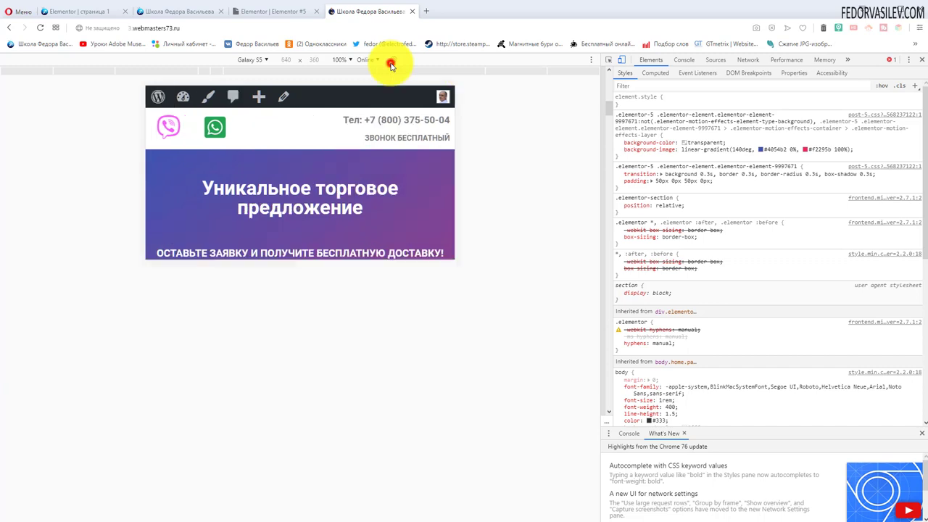